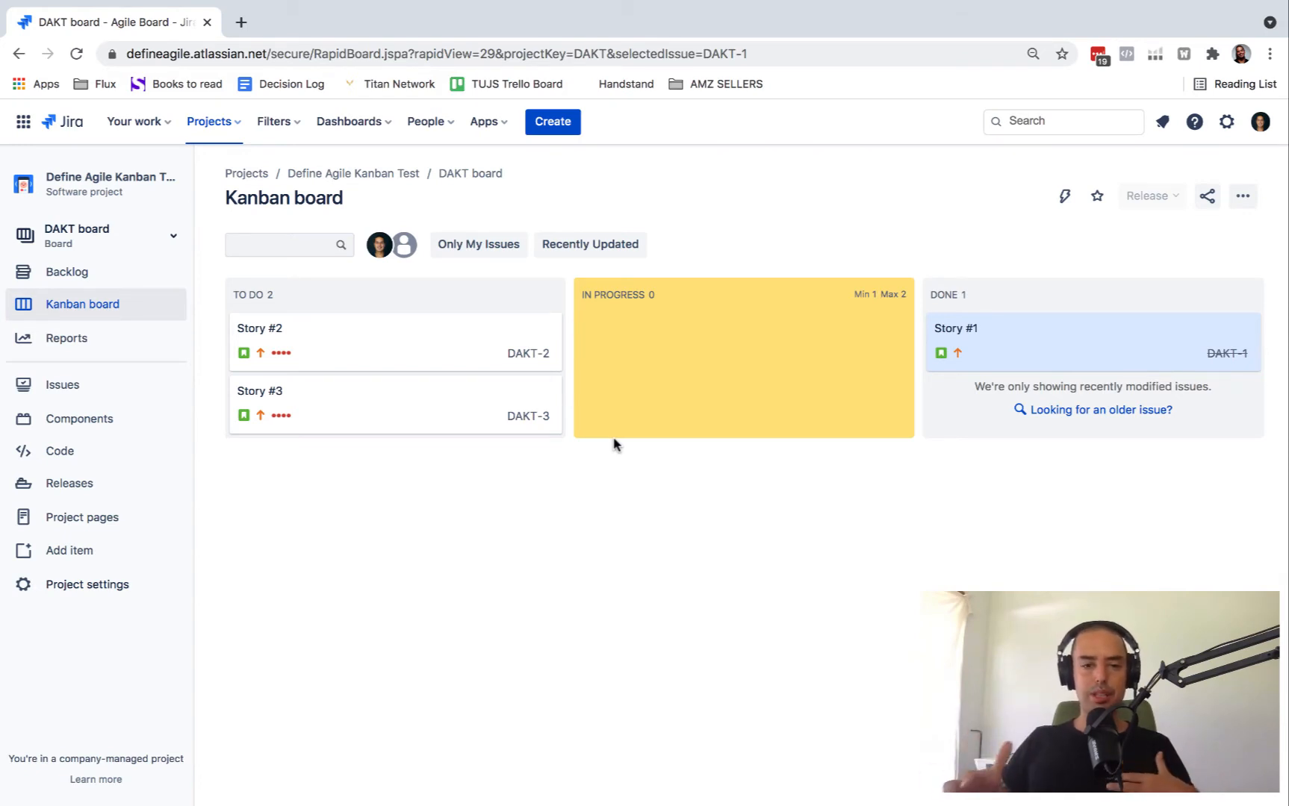
Step: Start a new issue and choose Epic as its issue type
{"action": "left_click", "coordinate": [553, 121]}
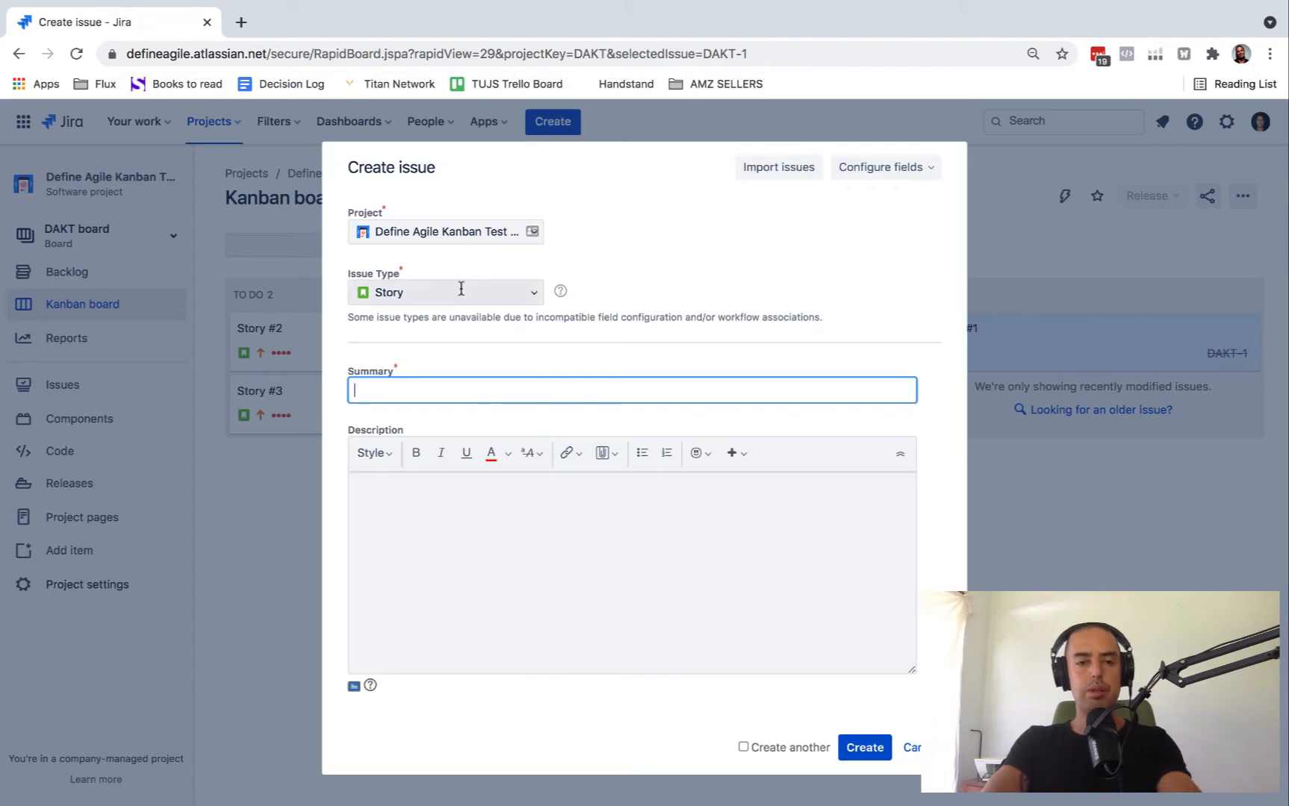
{"action": "left_click", "coordinate": [462, 293]}
{"action": "left_click", "coordinate": [385, 383]}
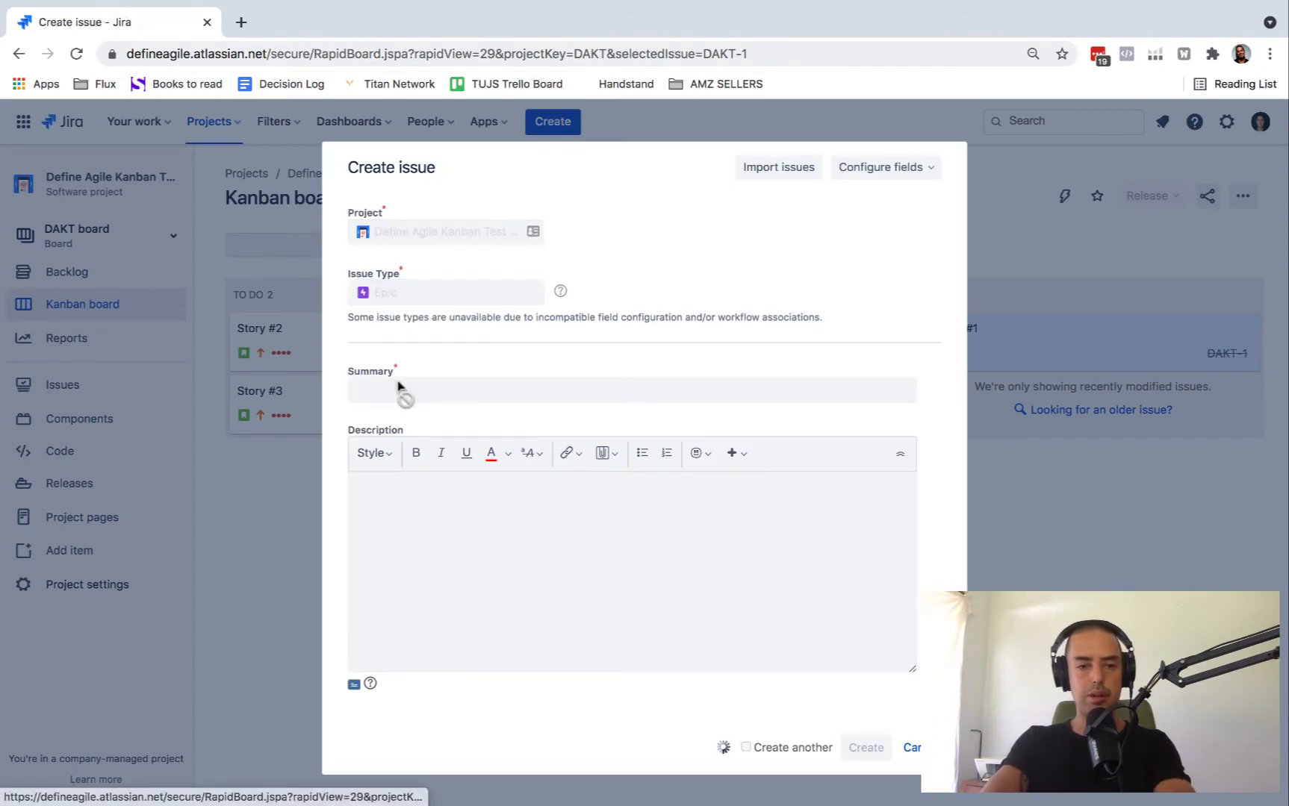
{"action": "type", "text": "To Link to a S"}
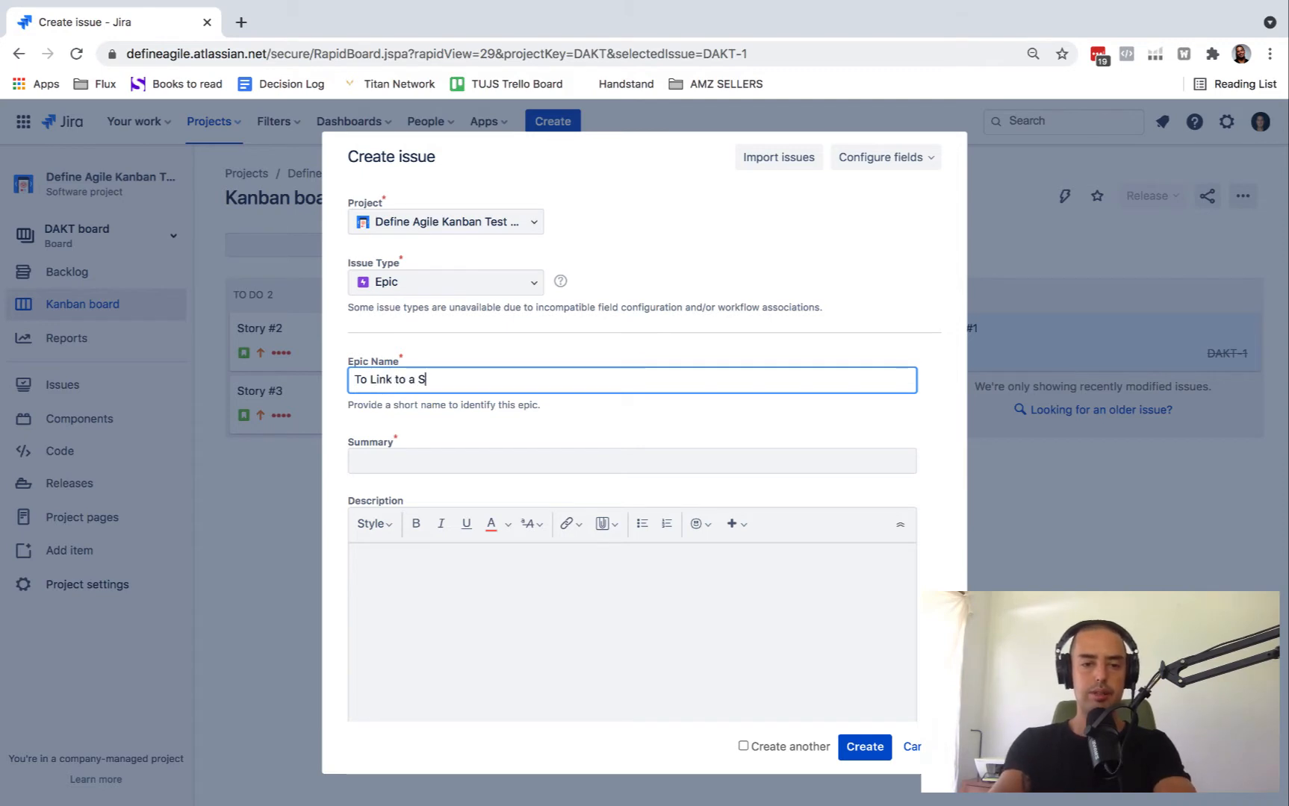
{"action": "type", "text": "to"}
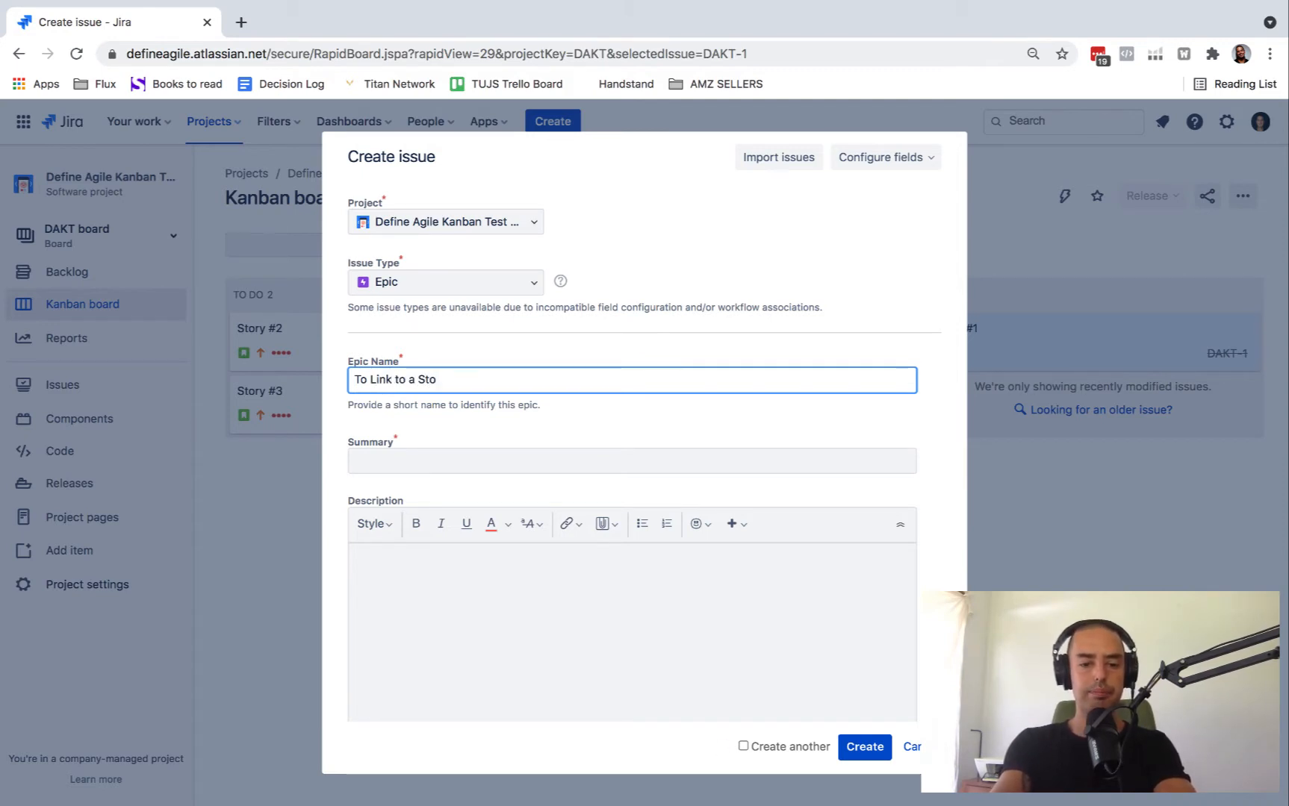
{"action": "type", "text": "ry"}
Step: Name the epic 'To Link to a Story', copy that into Summary, and create it
{"action": "left_click_drag", "start_coordinate": [453, 380], "coordinate": [324, 379]}
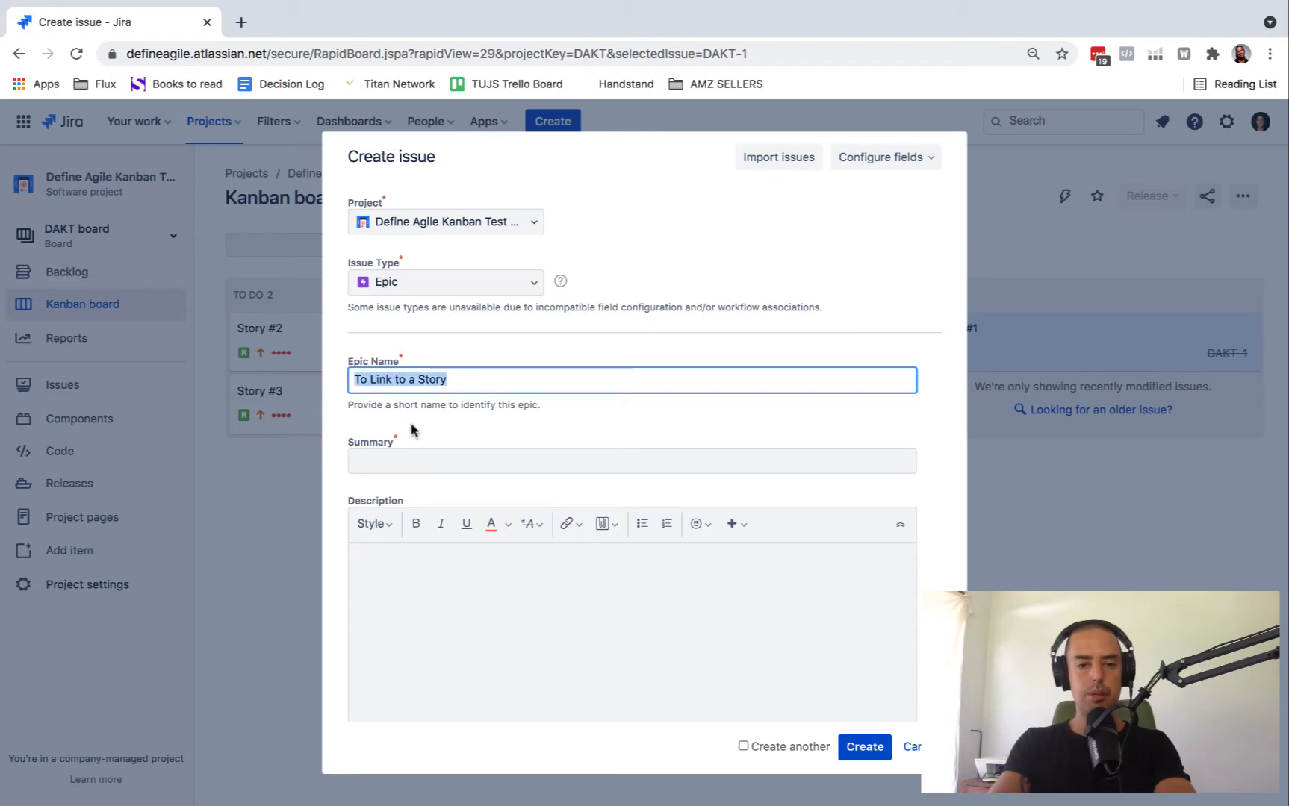
{"action": "key", "text": "ctrl+c"}
{"action": "left_click", "coordinate": [631, 461]}
{"action": "key", "text": "ctrl+v"}
{"action": "left_click", "coordinate": [864, 747]}
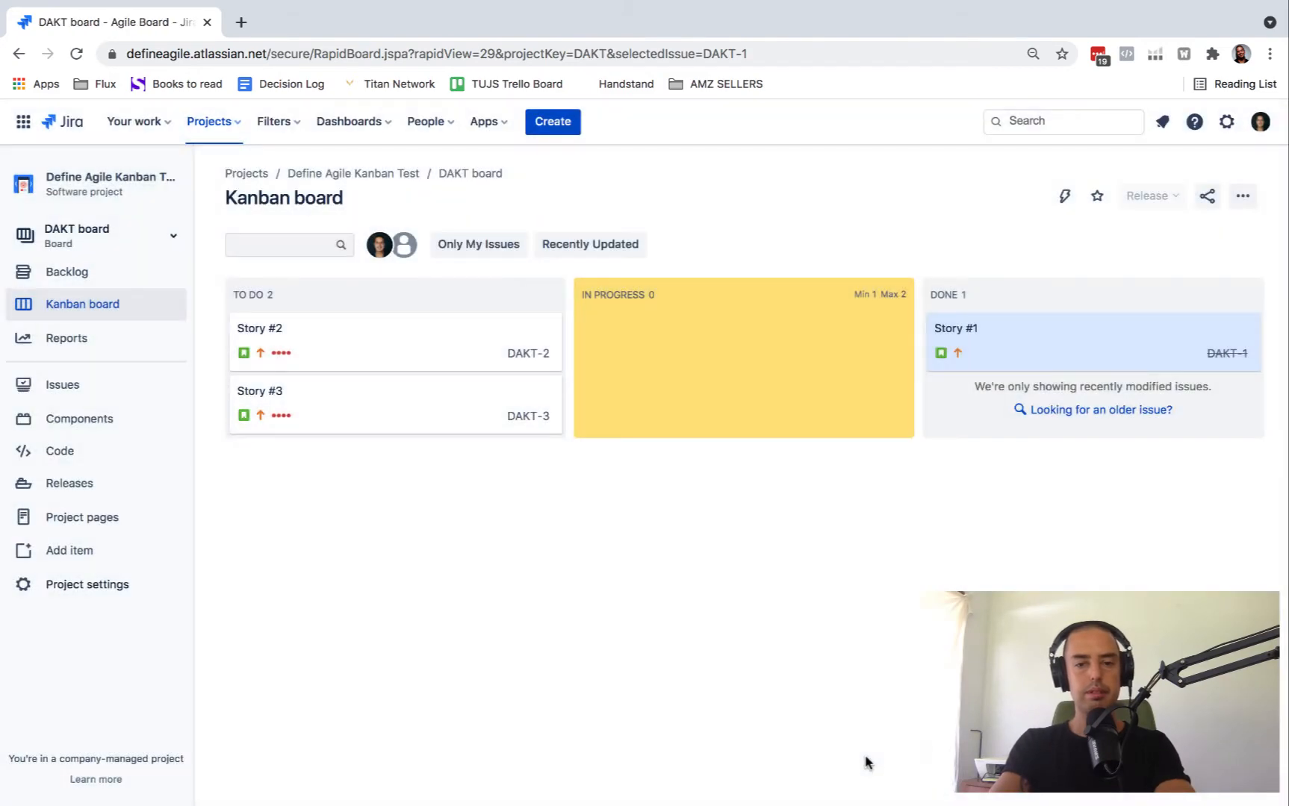
Step: Set Story #1's Epic Link to 'To Link to a Story' from the extra fields
{"action": "left_click", "coordinate": [336, 346]}
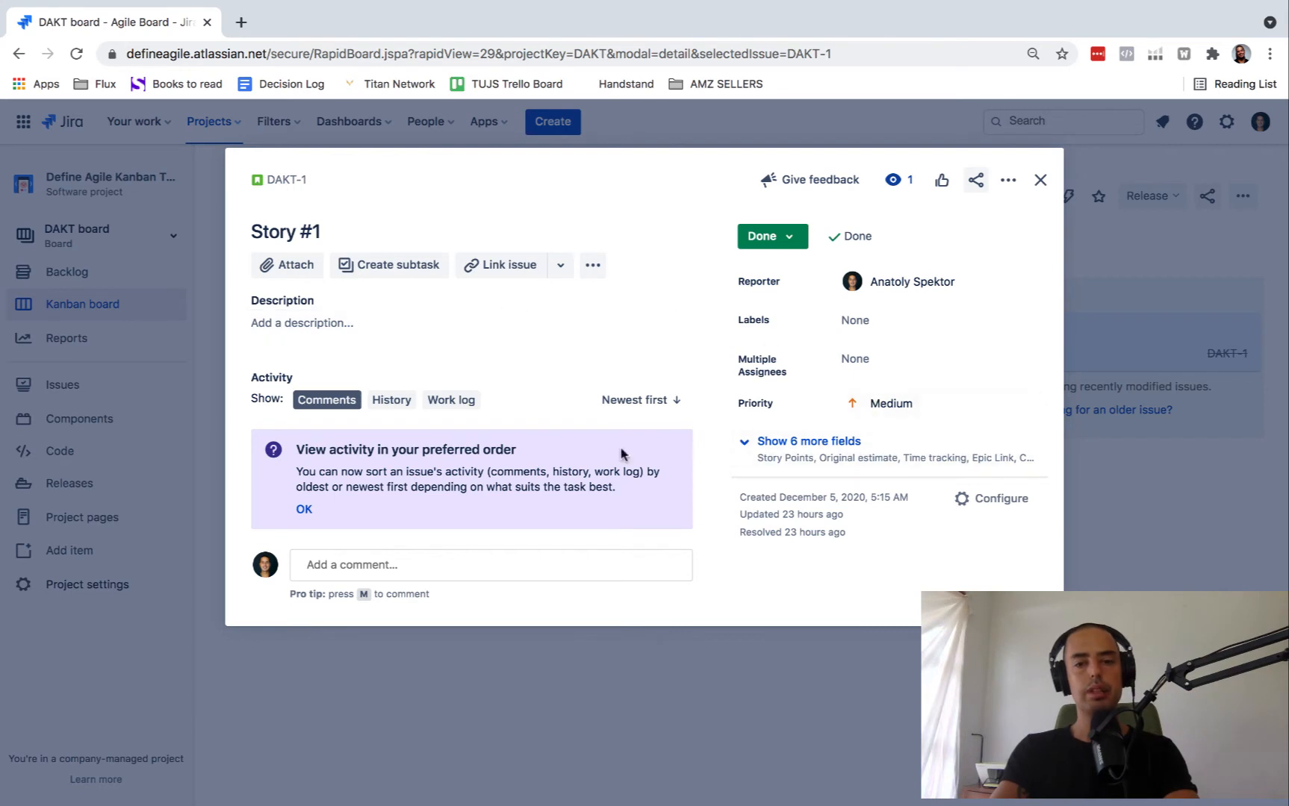
{"action": "left_click", "coordinate": [803, 441]}
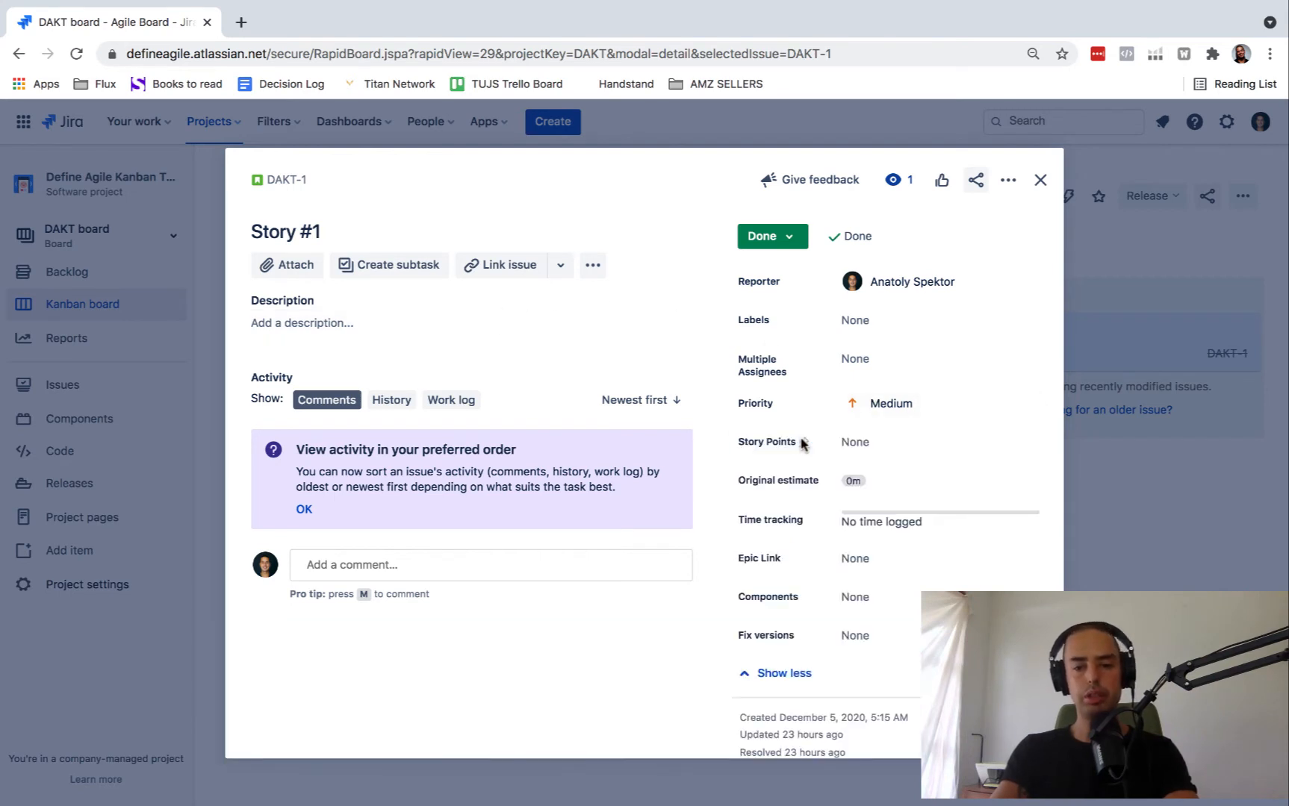
{"action": "scroll", "coordinate": [802, 441], "scroll_direction": "down", "scroll_amount": 1}
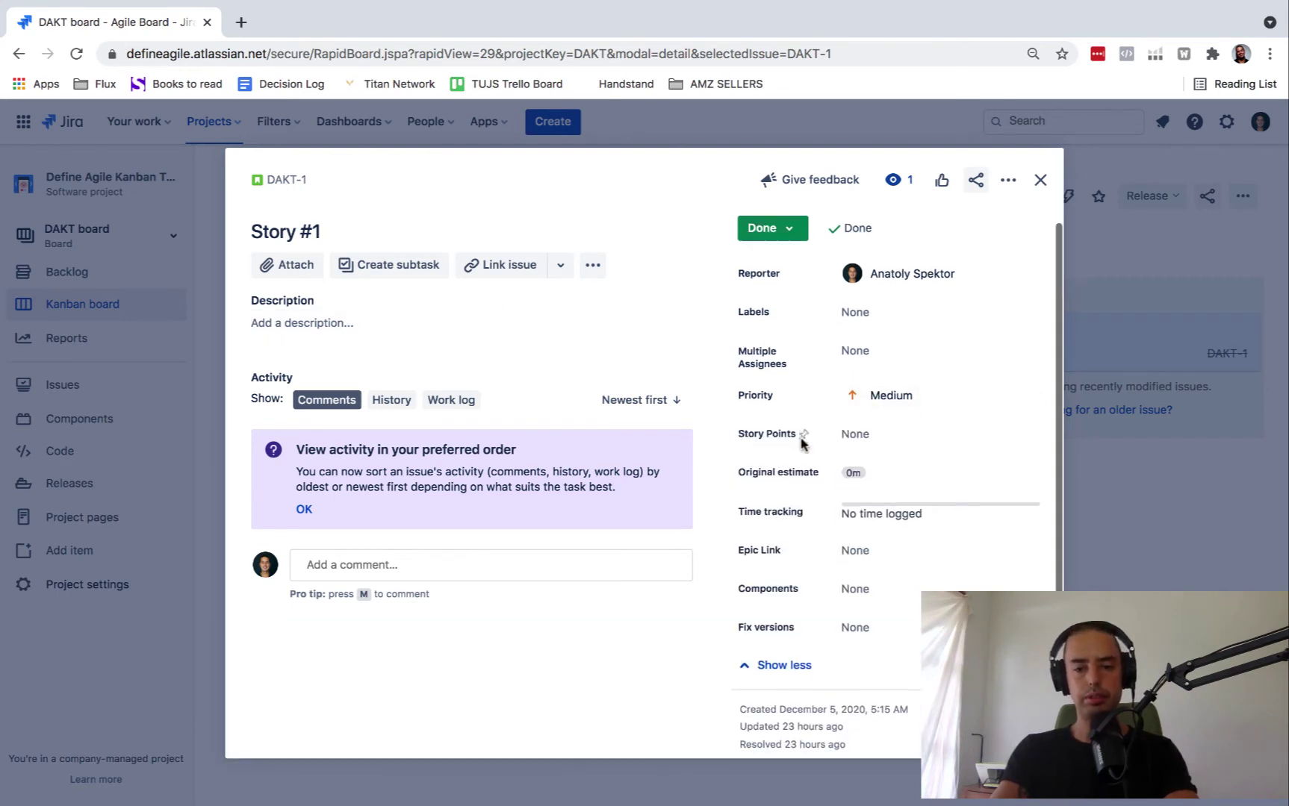
{"action": "left_click", "coordinate": [853, 541]}
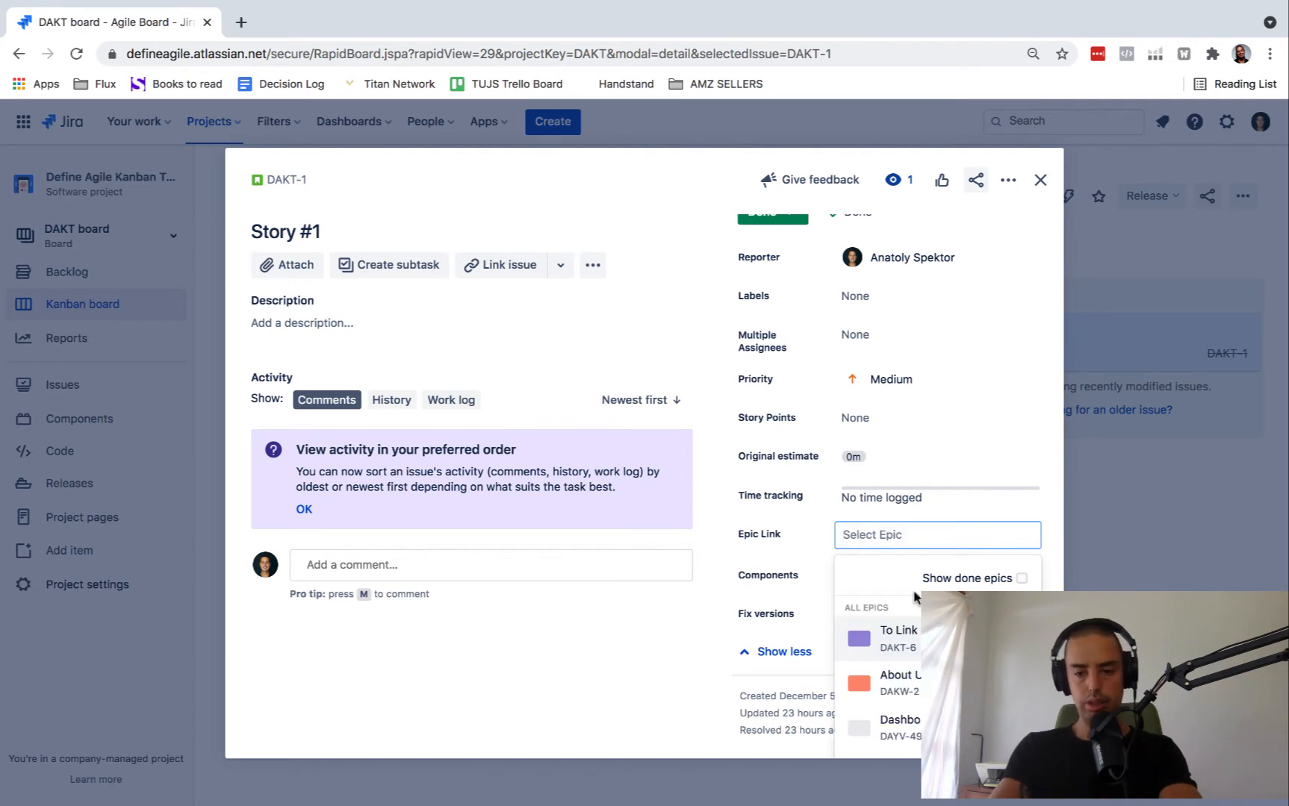
{"action": "left_click", "coordinate": [891, 635]}
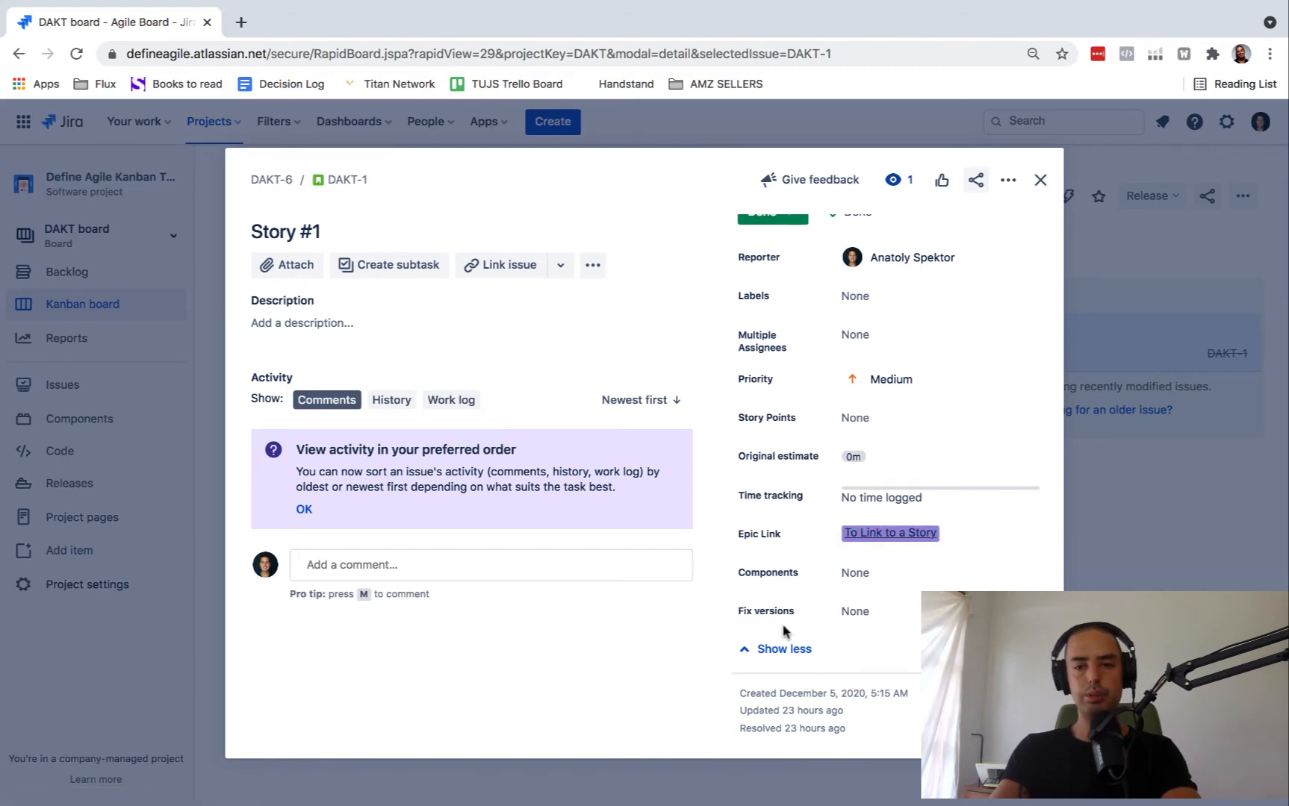
Step: Return to the board and select Story #1 showing its purple epic label
{"action": "left_click", "coordinate": [1040, 179]}
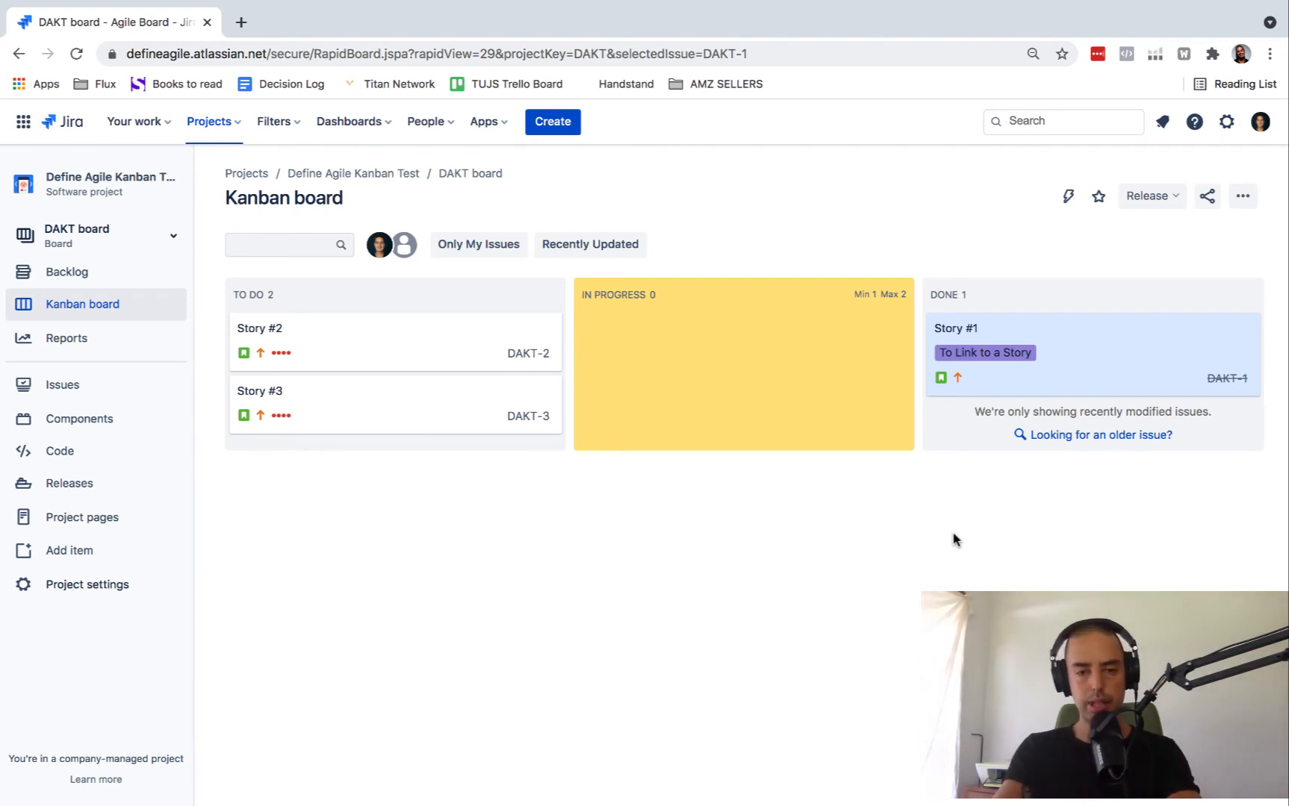
{"action": "left_click", "coordinate": [963, 354]}
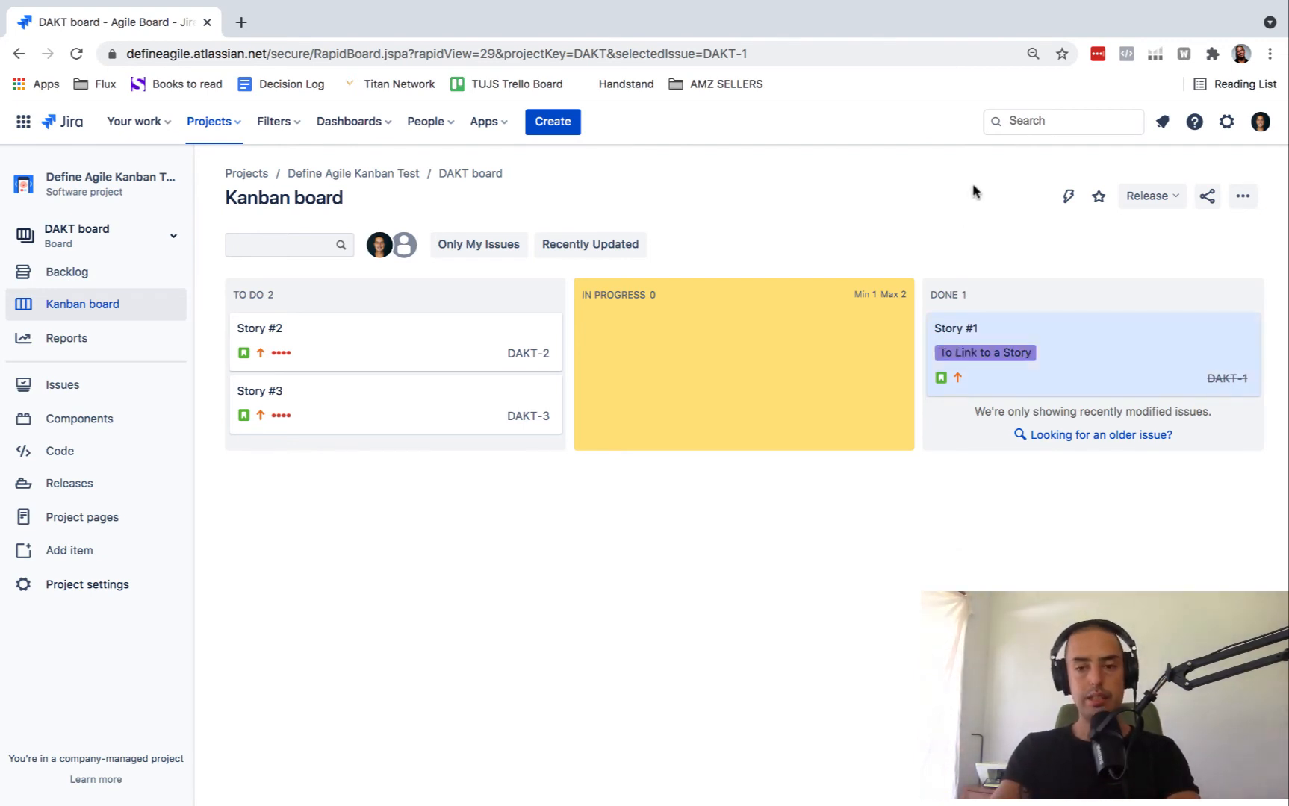